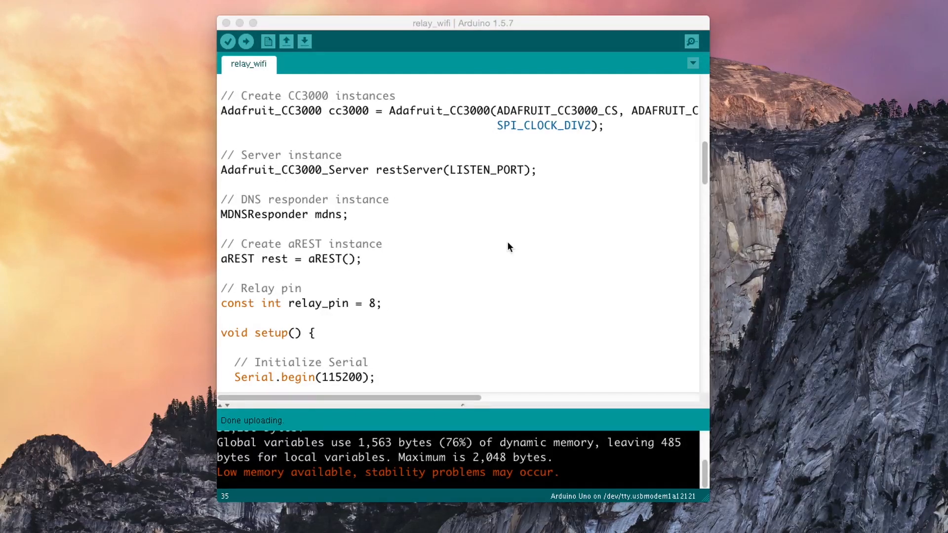
pyautogui.scroll(-3, 489, 289)
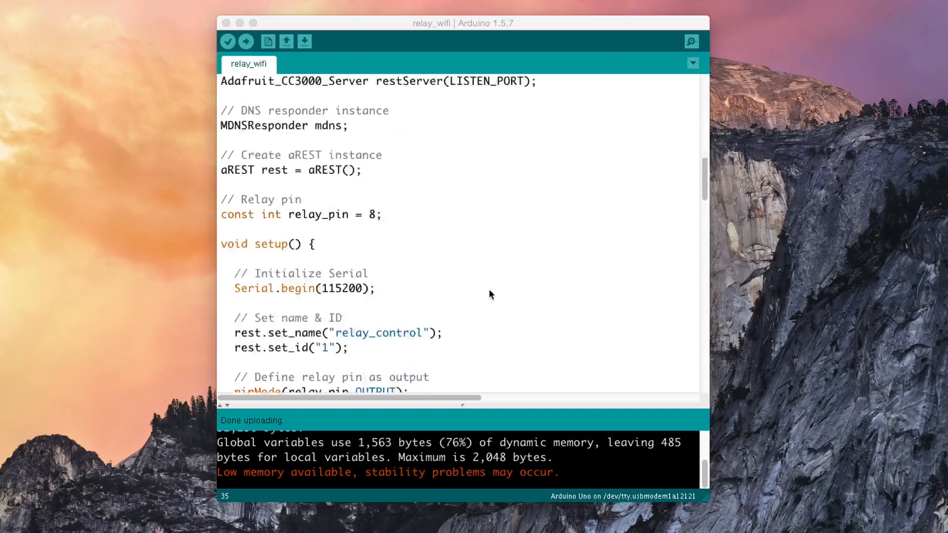
pyautogui.scroll(-1, 538, 285)
pyautogui.scroll(2, 538, 284)
pyautogui.scroll(2, 539, 285)
pyautogui.scroll(1, 538, 285)
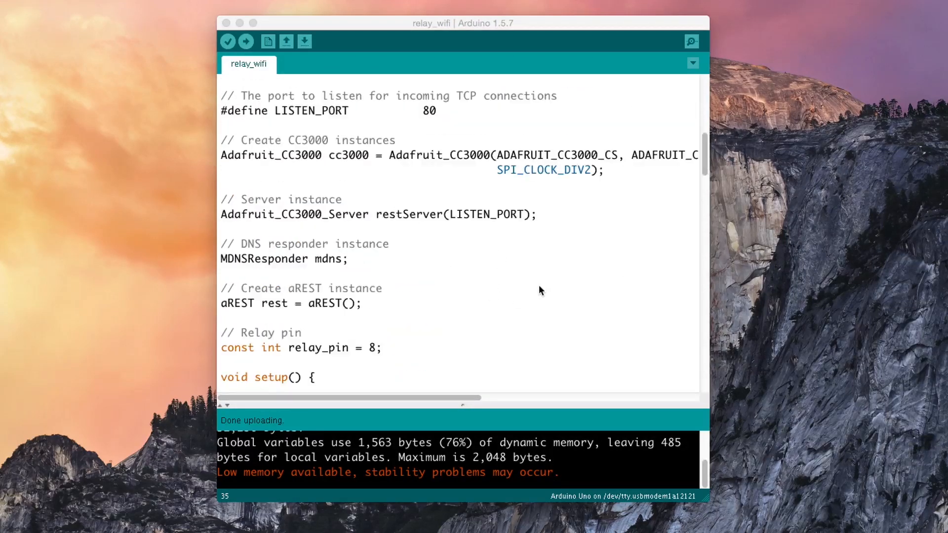
pyautogui.scroll(-1, 538, 285)
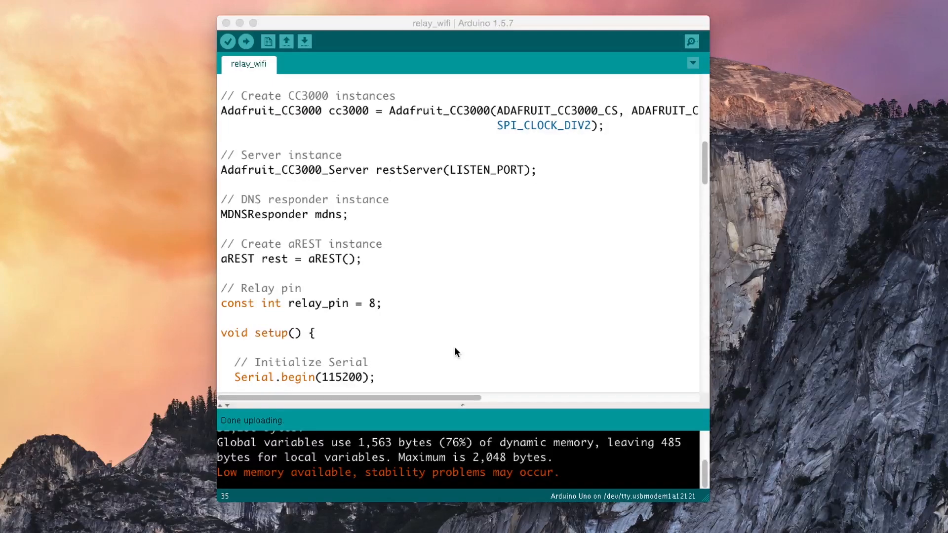
pyautogui.scroll(-3, 485, 264)
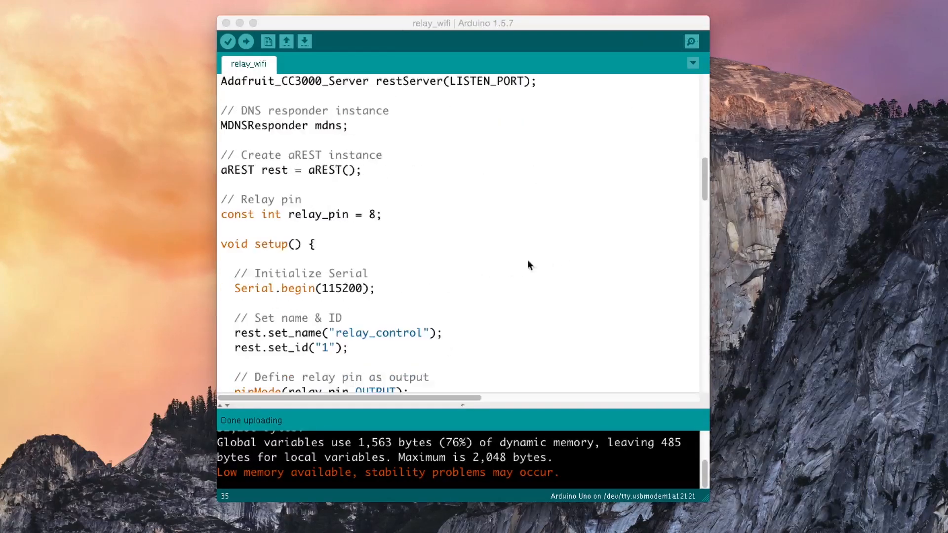
pyautogui.scroll(-2, 371, 282)
pyautogui.scroll(-2, 442, 248)
pyautogui.scroll(5, 461, 229)
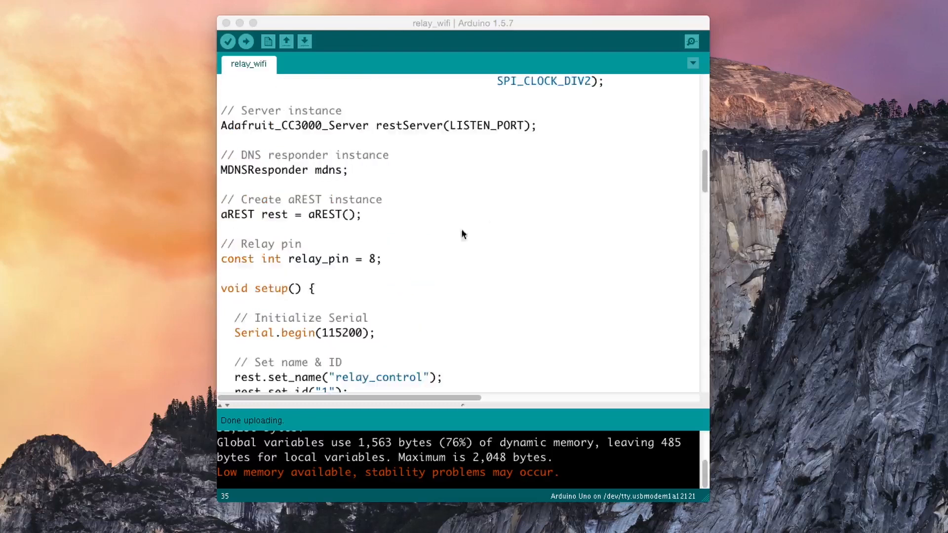
pyautogui.scroll(4, 382, 163)
pyautogui.scroll(2, 383, 162)
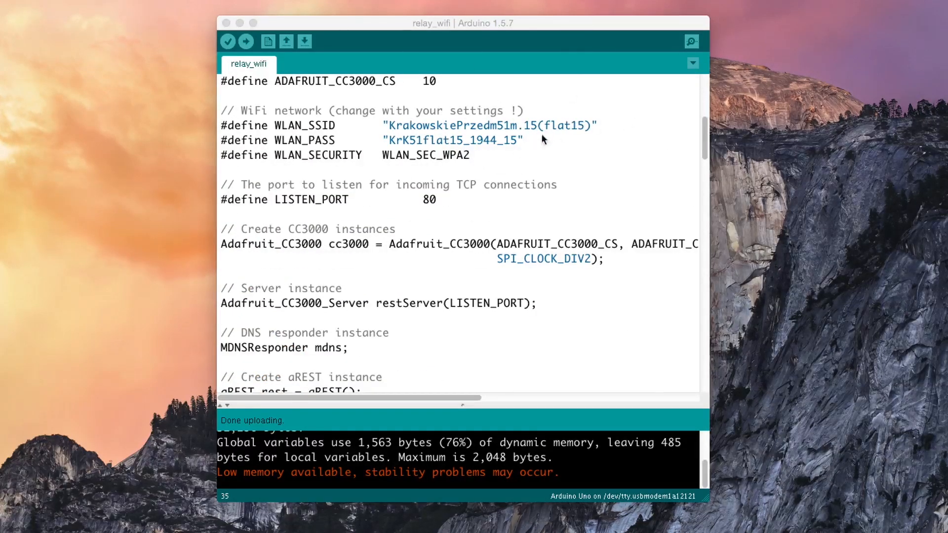
pyautogui.scroll(-3, 454, 267)
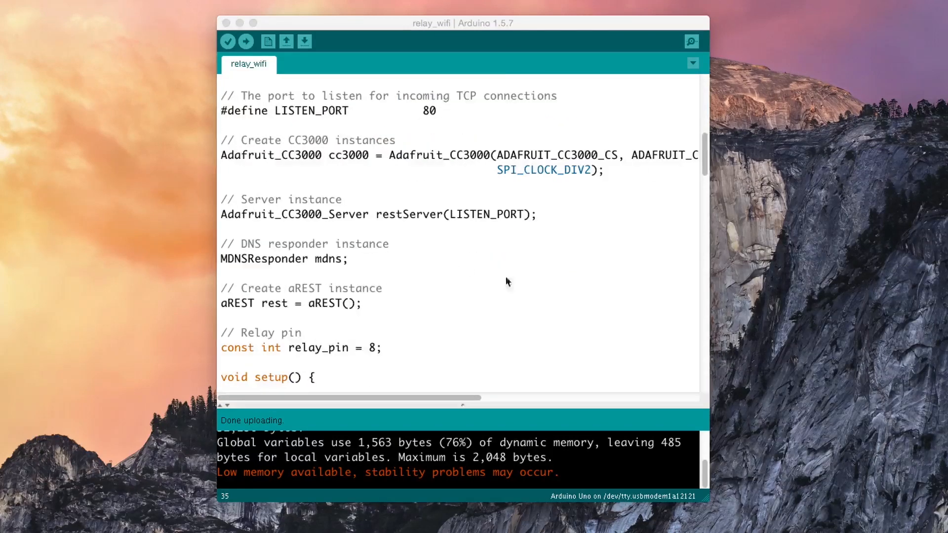
pyautogui.scroll(-3, 524, 282)
pyautogui.scroll(-4, 523, 281)
pyautogui.scroll(4, 524, 281)
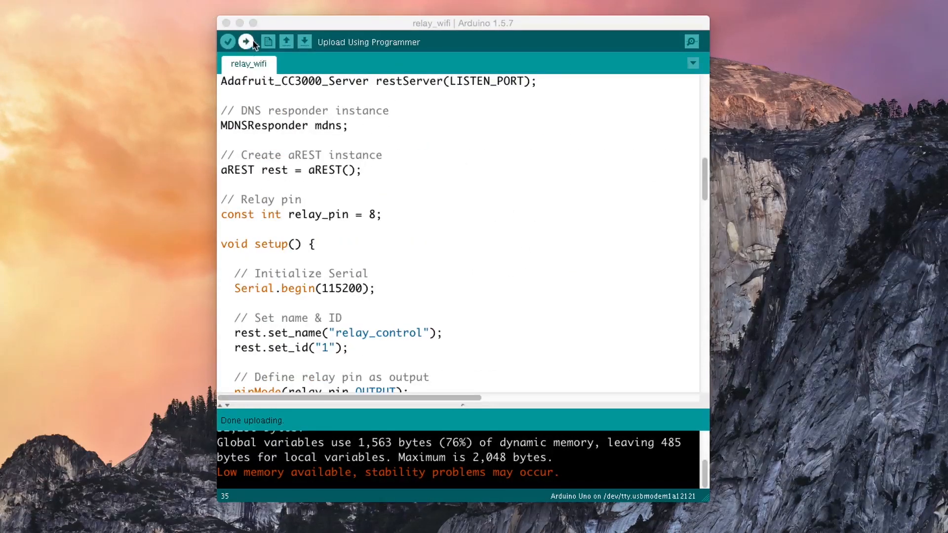
pyautogui.click(228, 42)
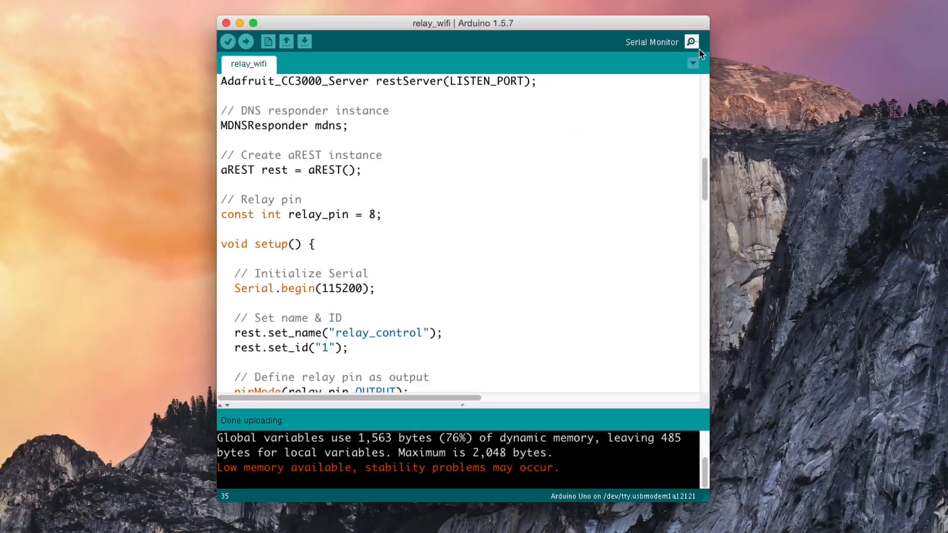
pyautogui.click(693, 43)
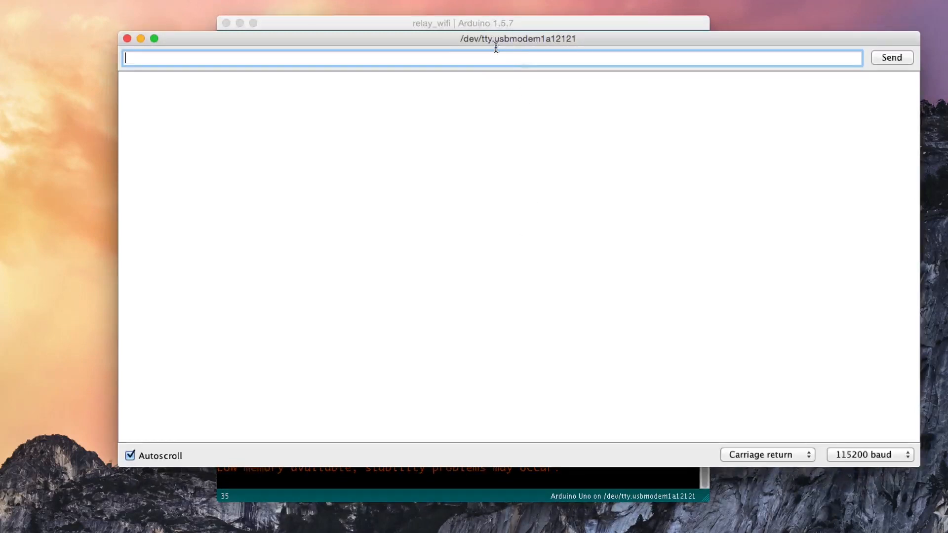
# Note the board's IP address 192.168.1.103 in the Serial Monitor output, then close it.
pyautogui.moveTo(495, 41); pyautogui.dragTo(470, 50)
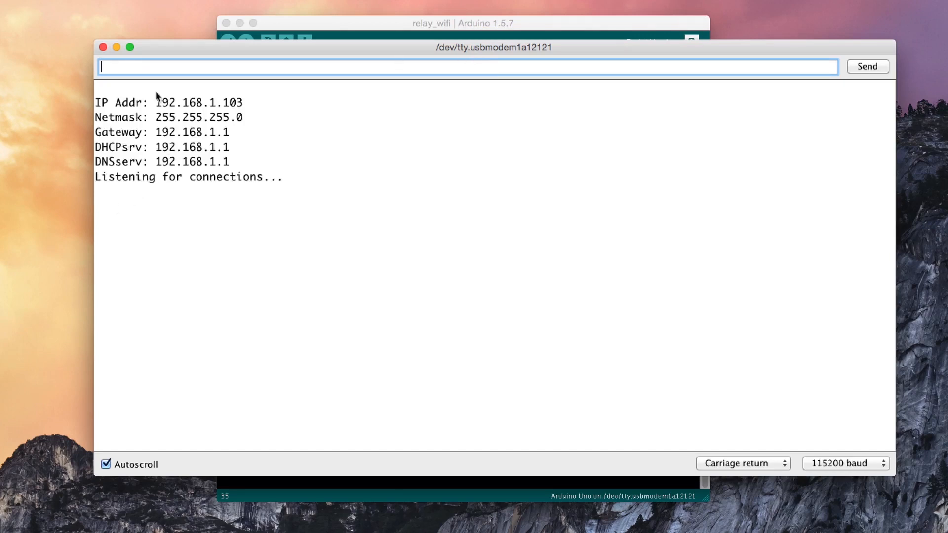
pyautogui.moveTo(156, 103); pyautogui.dragTo(244, 103)
pyautogui.press('super+c')
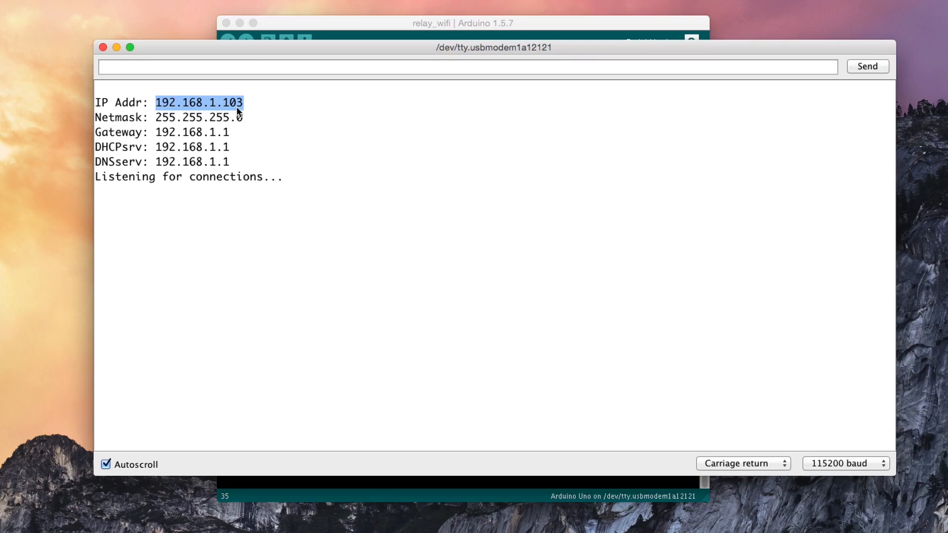
pyautogui.click(103, 47)
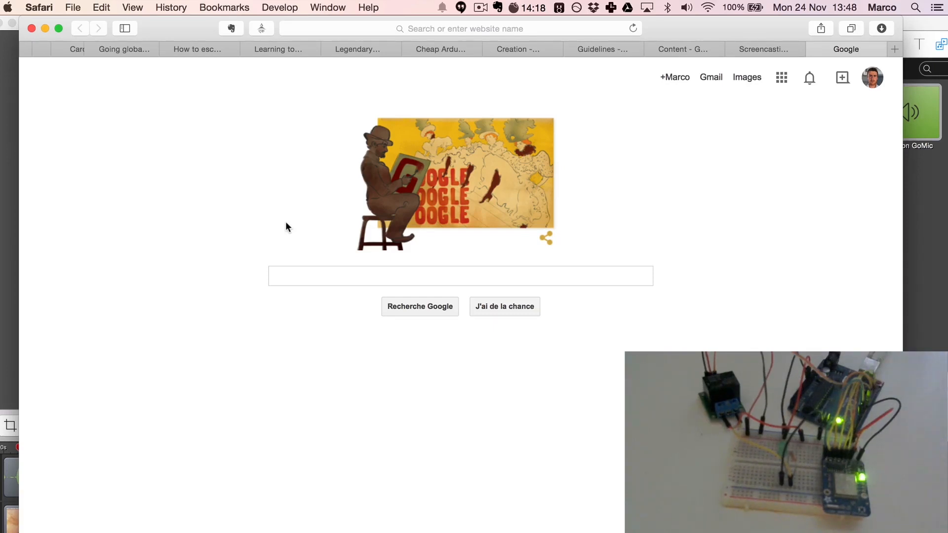
# Load 192.168.1.103/digital/8/0 so the board replies that pin D8 is set to 0.
pyautogui.click(481, 28)
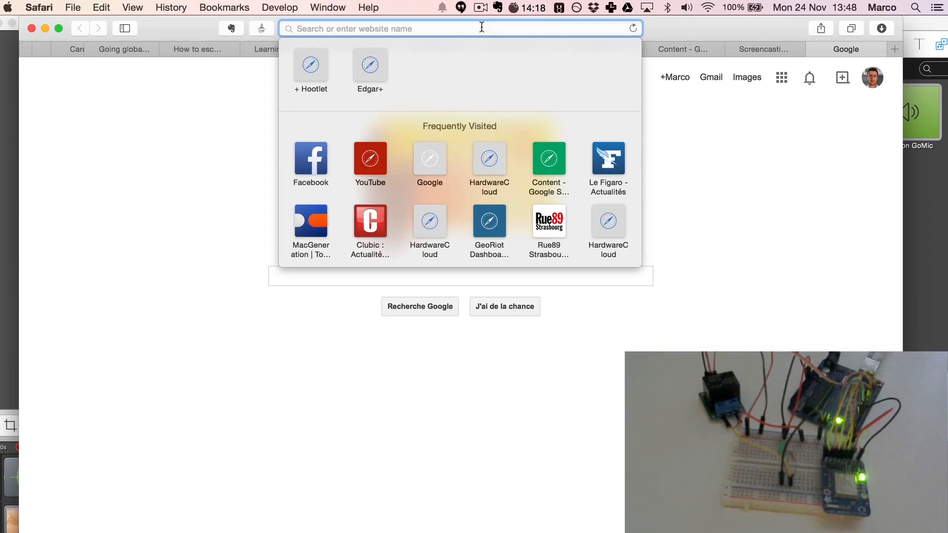
pyautogui.press('super+v')
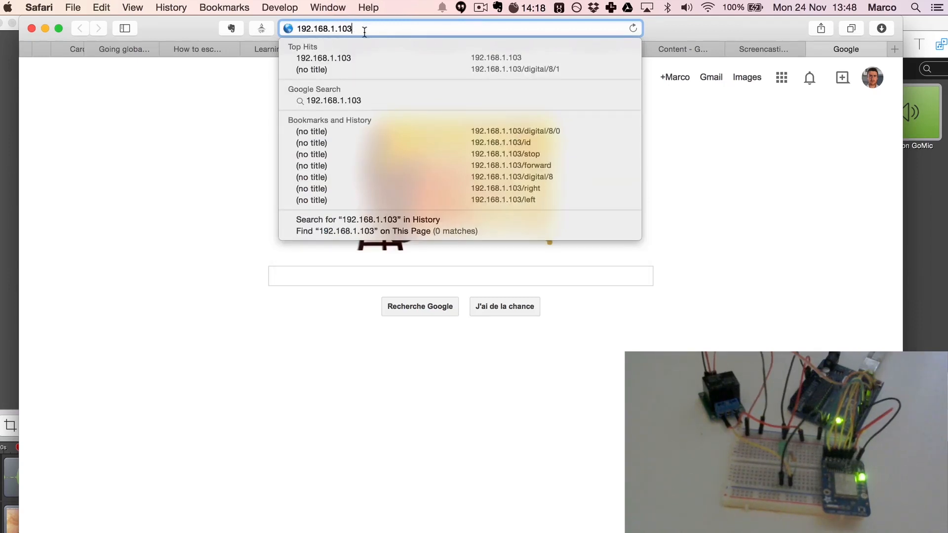
pyautogui.write('/')
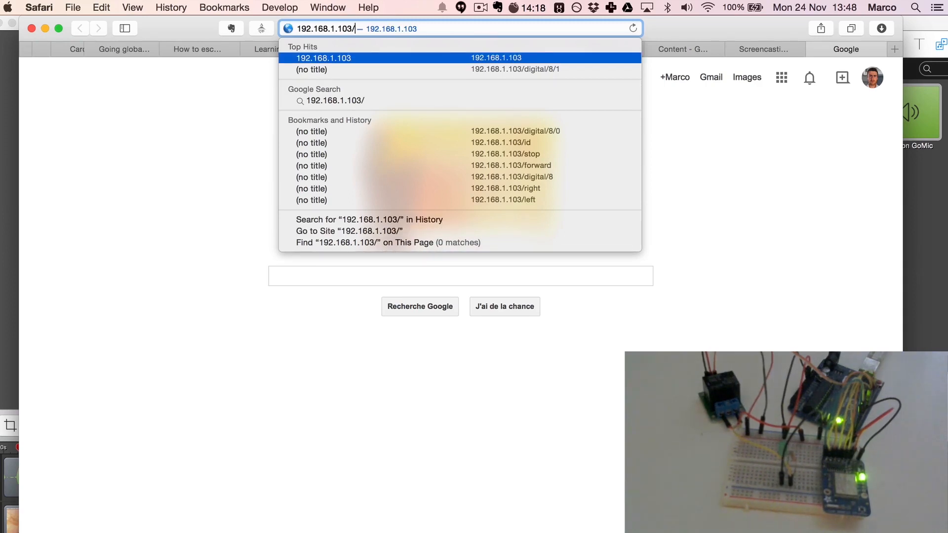
pyautogui.write('digital/8/')
pyautogui.write('1')
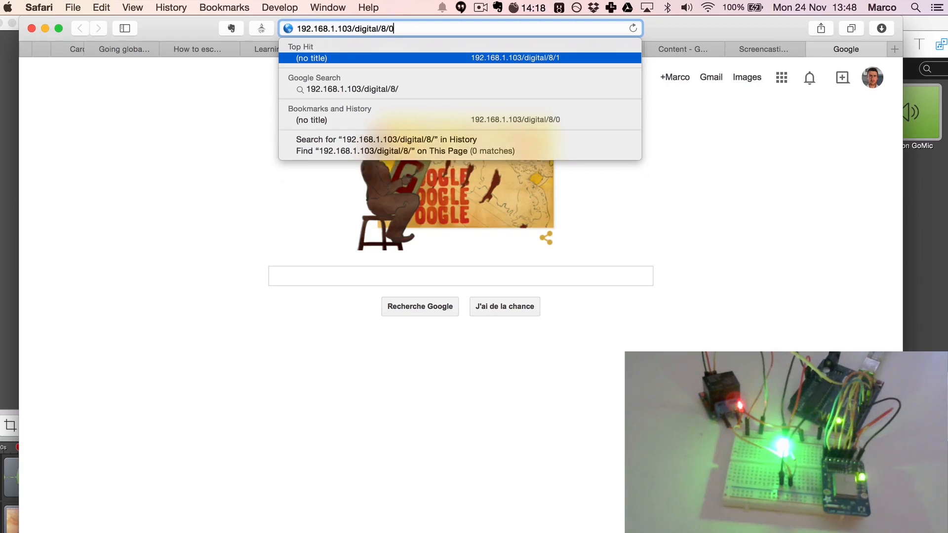
pyautogui.write('0')
pyautogui.press('Return')
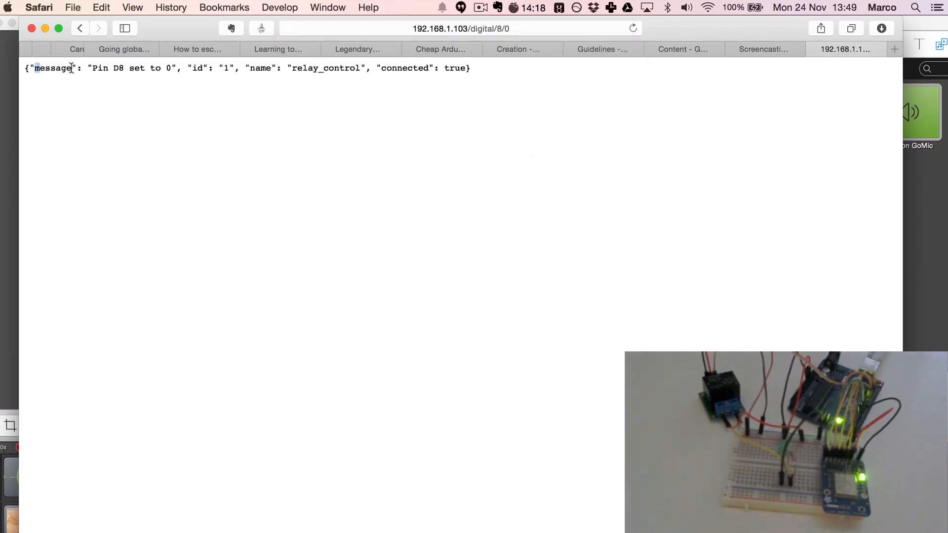
# Highlight the JSON reply confirming pin D8 set to 0.
pyautogui.moveTo(36, 67); pyautogui.dragTo(472, 68)
pyautogui.click(103, 80)
pyautogui.moveTo(22, 65); pyautogui.dragTo(474, 68)
pyautogui.click(501, 87)
# Load /digital/8/1 to switch the relay on, then edit the address back toward /digital/8/0.
pyautogui.click(520, 26)
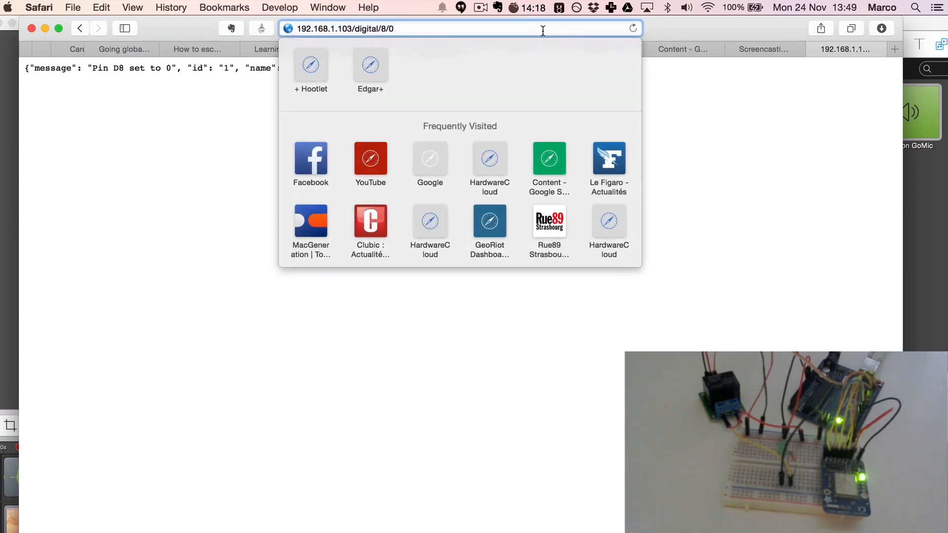
pyautogui.press('BackSpace')
pyautogui.write('1')
pyautogui.press('Return')
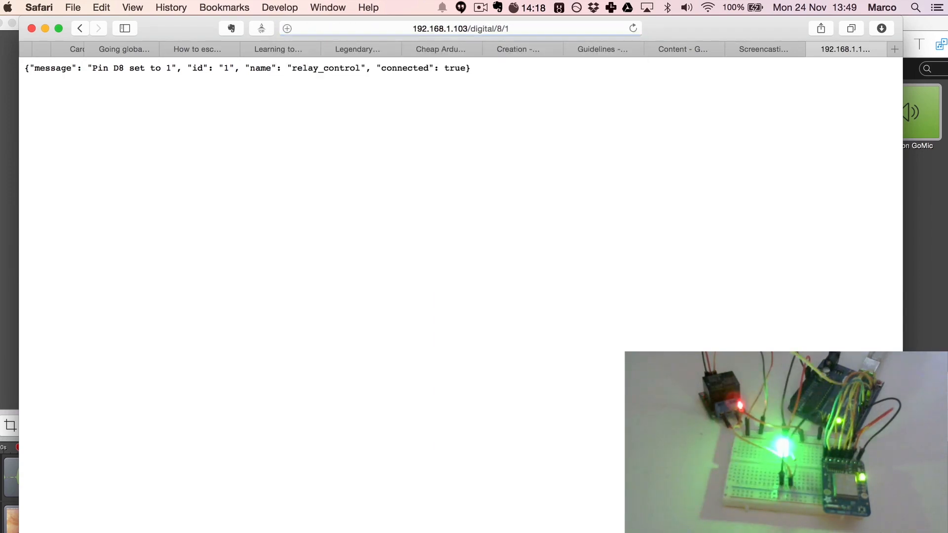
pyautogui.click(572, 29)
pyautogui.press('BackSpace')
pyautogui.write('0')
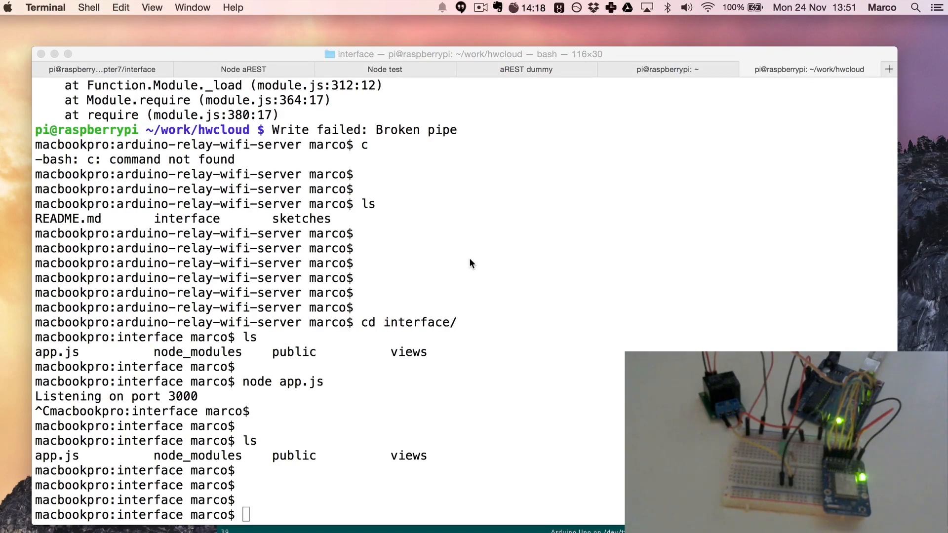
# Run node app.js in Terminal so the dashboard server listens on port 3000.
pyautogui.click(483, 314)
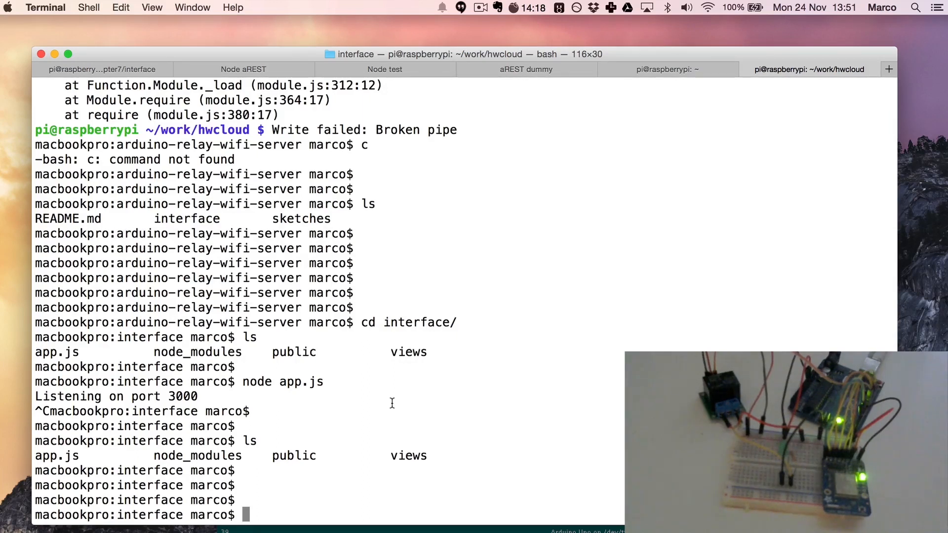
pyautogui.write('node ap')
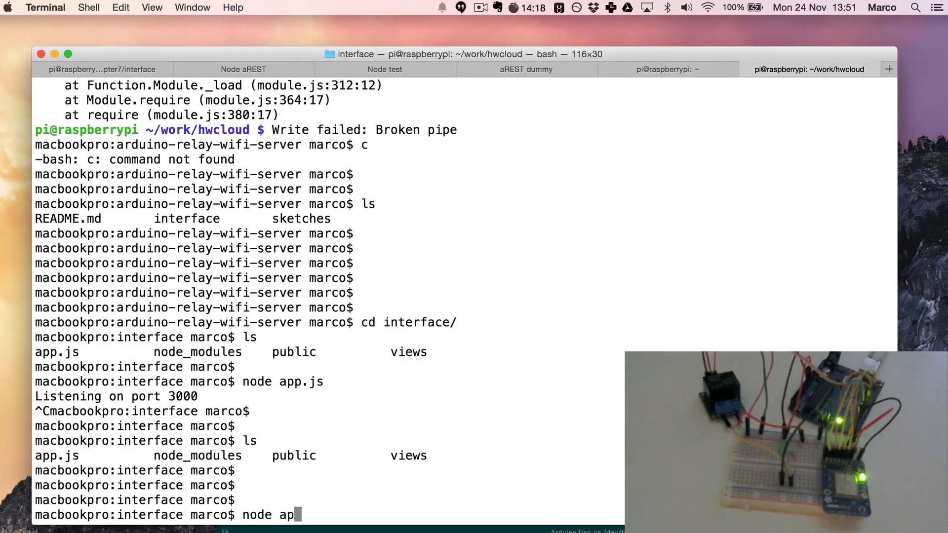
pyautogui.write('p.js')
pyautogui.press('Return')
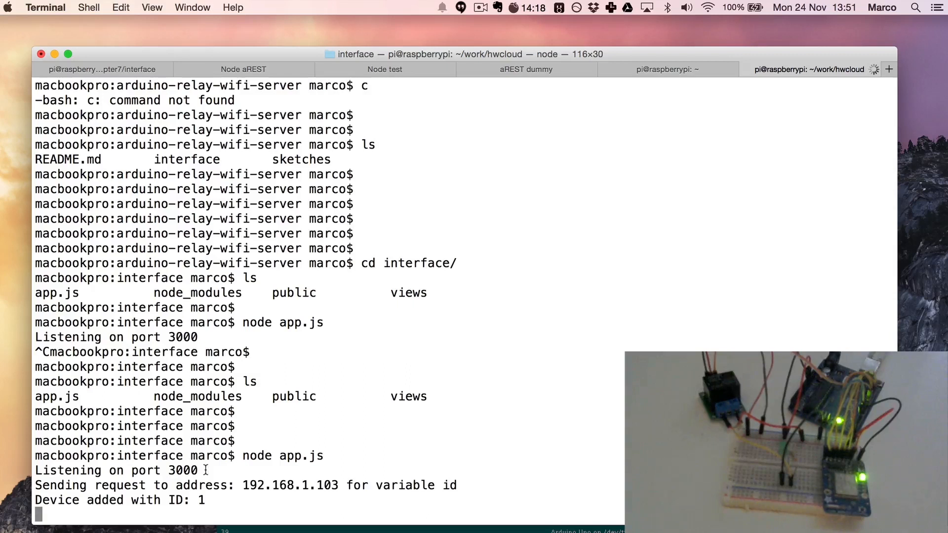
# Highlight the 192.168.1.103 address and the Device added with ID 1 lines in the server output.
pyautogui.moveTo(108, 486); pyautogui.dragTo(347, 487)
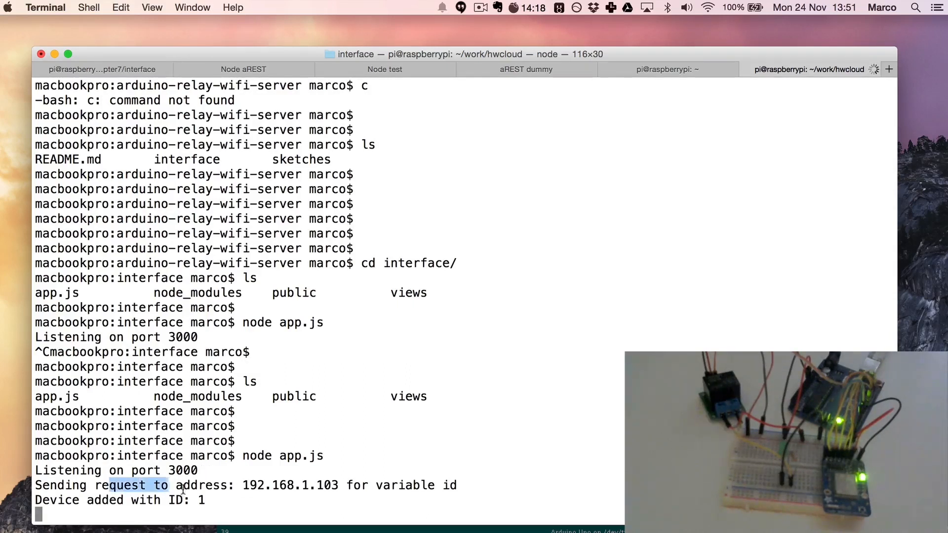
pyautogui.click(347, 486)
pyautogui.moveTo(245, 485); pyautogui.dragTo(369, 486)
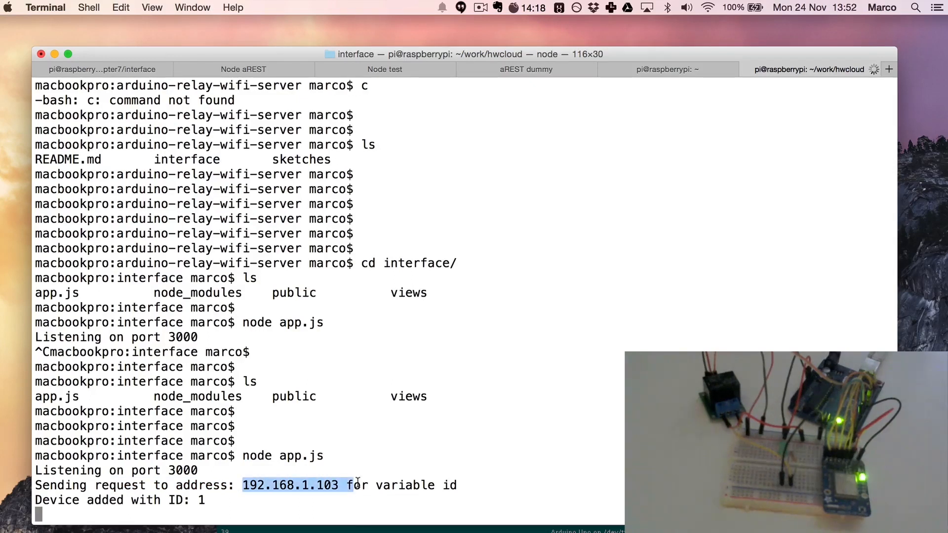
pyautogui.click(241, 485)
pyautogui.moveTo(241, 485); pyautogui.dragTo(339, 484)
pyautogui.click(342, 503)
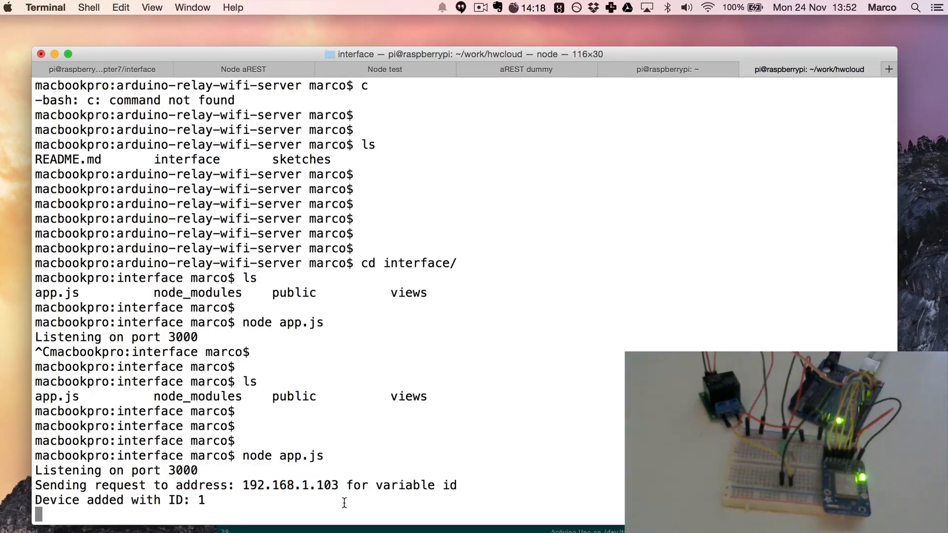
pyautogui.moveTo(46, 497); pyautogui.dragTo(210, 500)
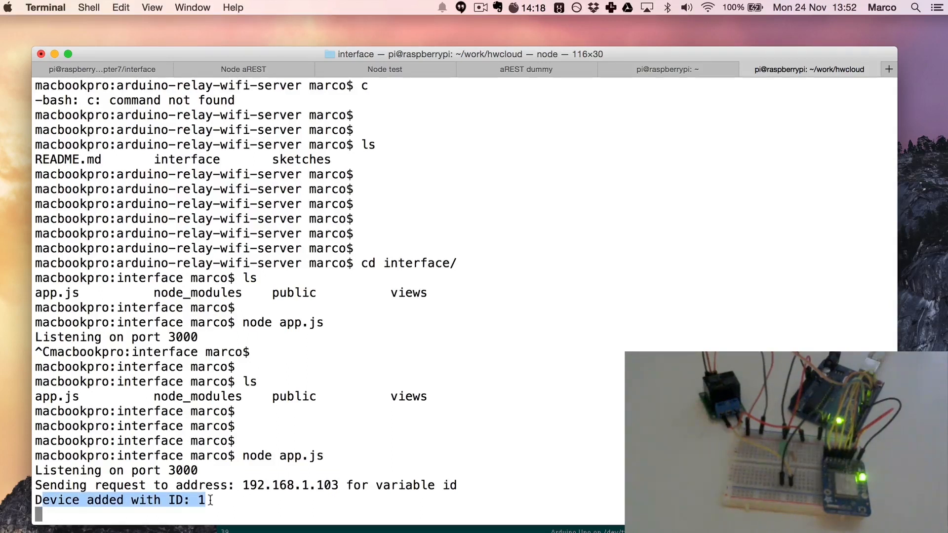
pyautogui.click(223, 503)
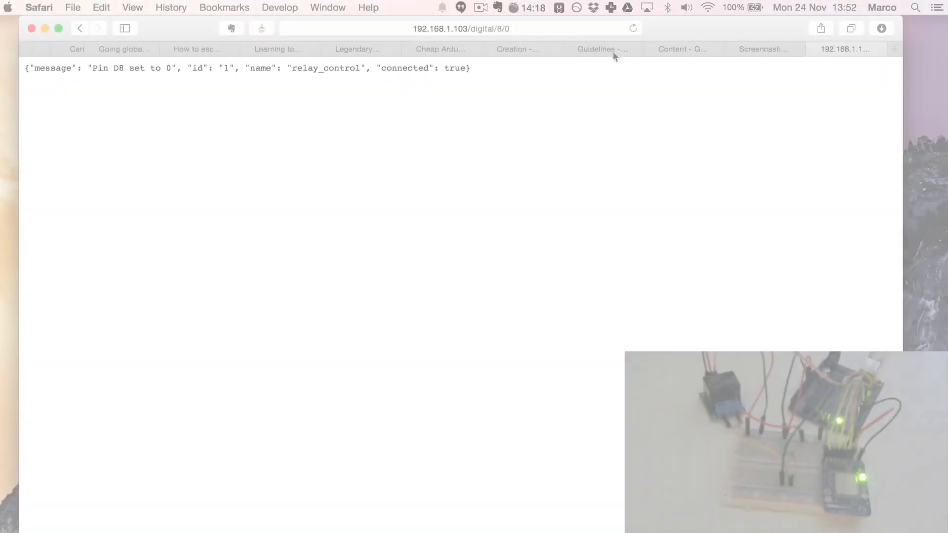
# Load localhost:3000/ to bring up the Relay Control dashboard with On and Off buttons.
pyautogui.click(516, 28)
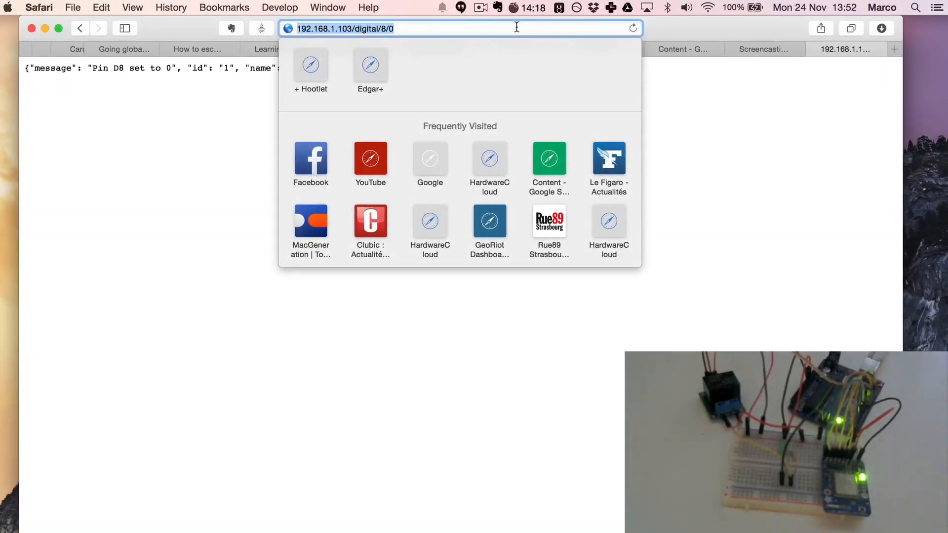
pyautogui.write('localhost:3000/')
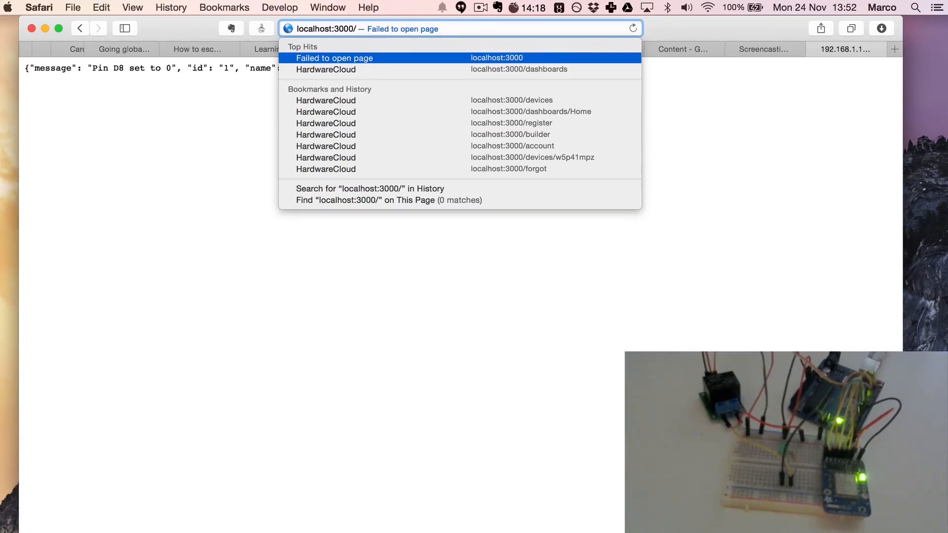
pyautogui.press('Return')
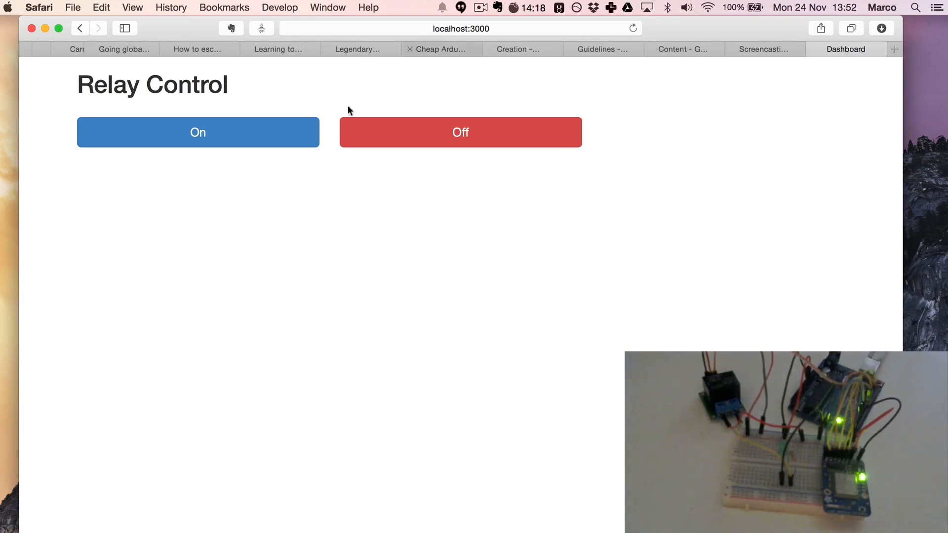
# Switch the relay on and off with the dashboard buttons several times, finishing with On.
pyautogui.click(292, 137)
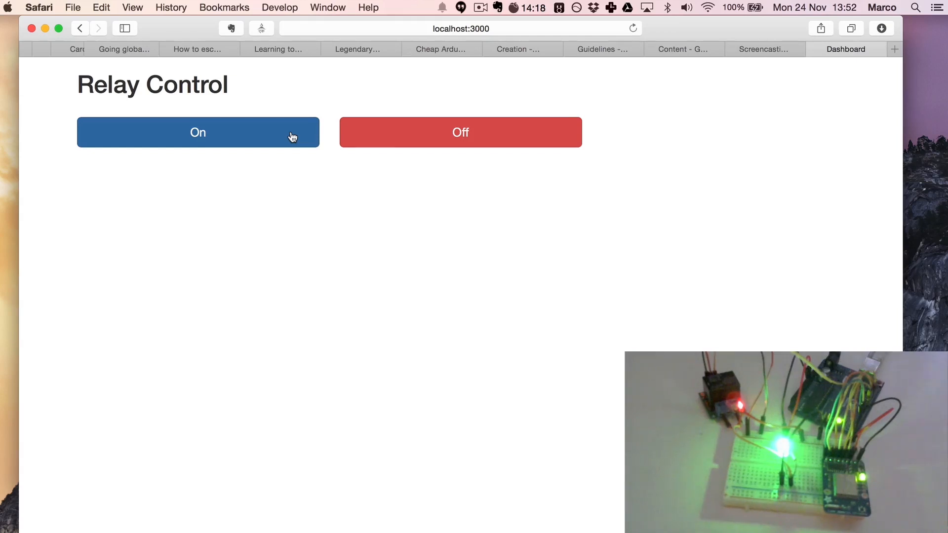
pyautogui.click(507, 134)
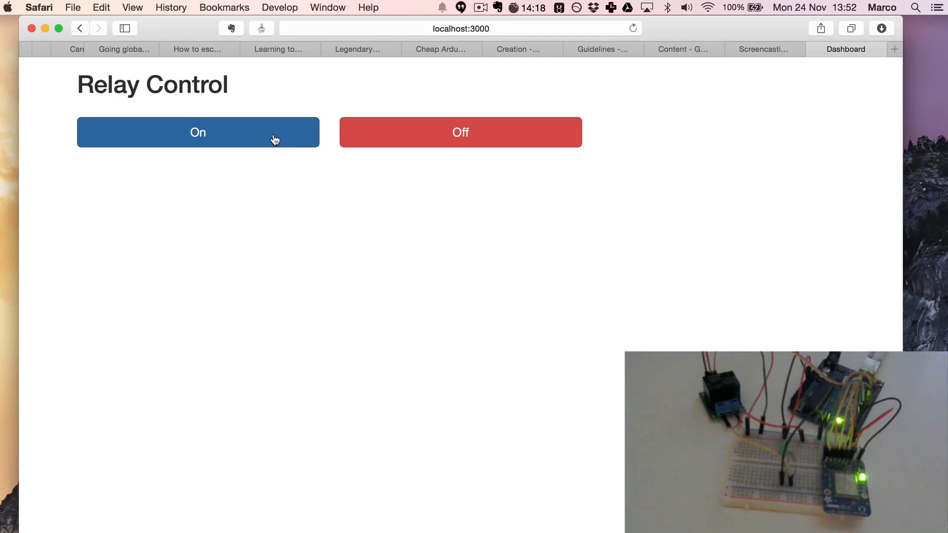
pyautogui.click(275, 139)
pyautogui.click(462, 134)
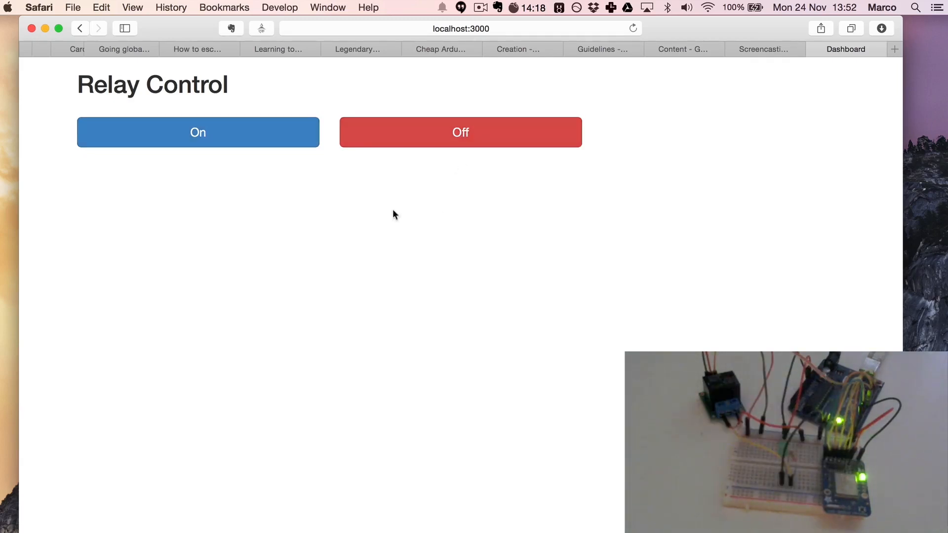
pyautogui.click(255, 137)
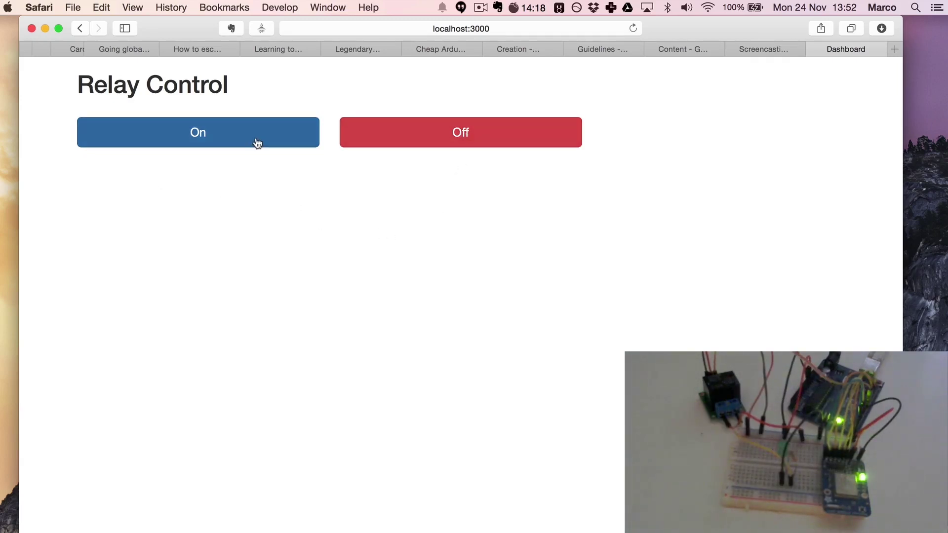
pyautogui.click(485, 138)
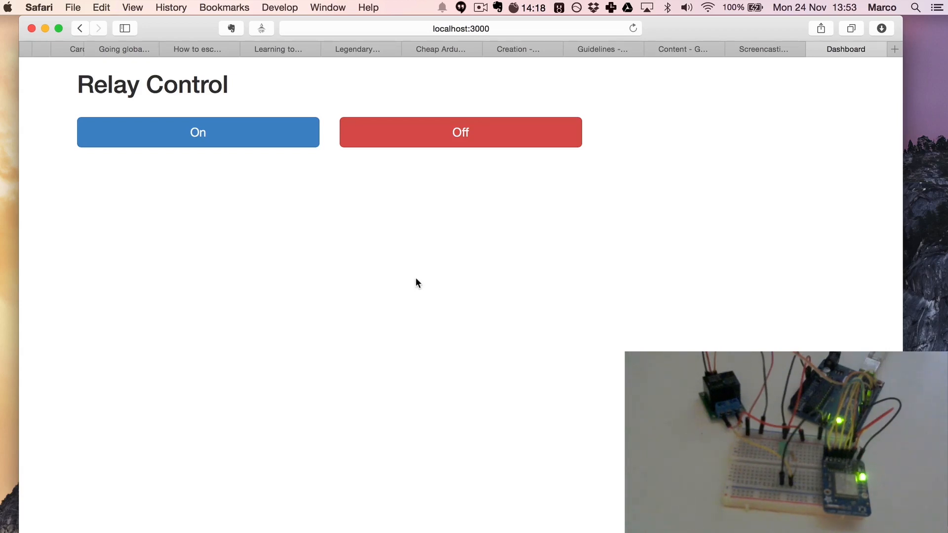
pyautogui.click(210, 142)
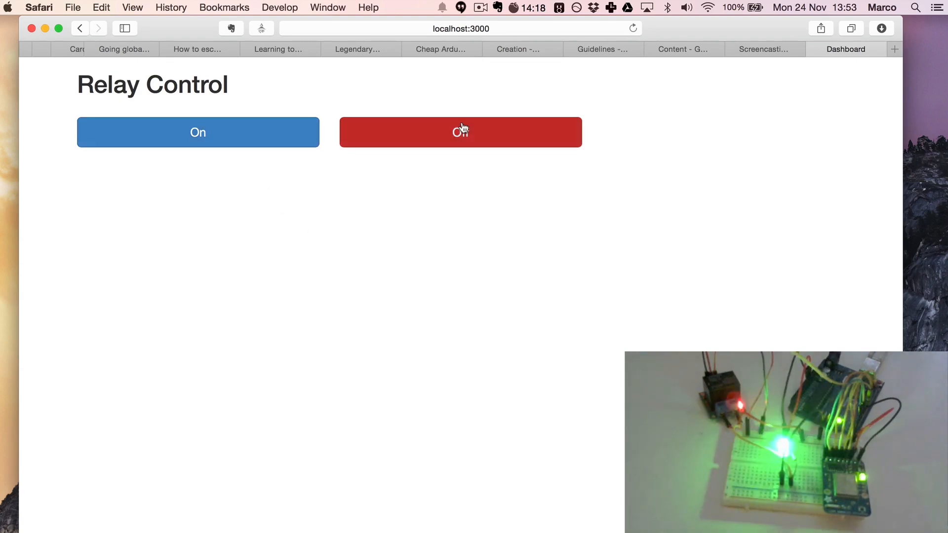